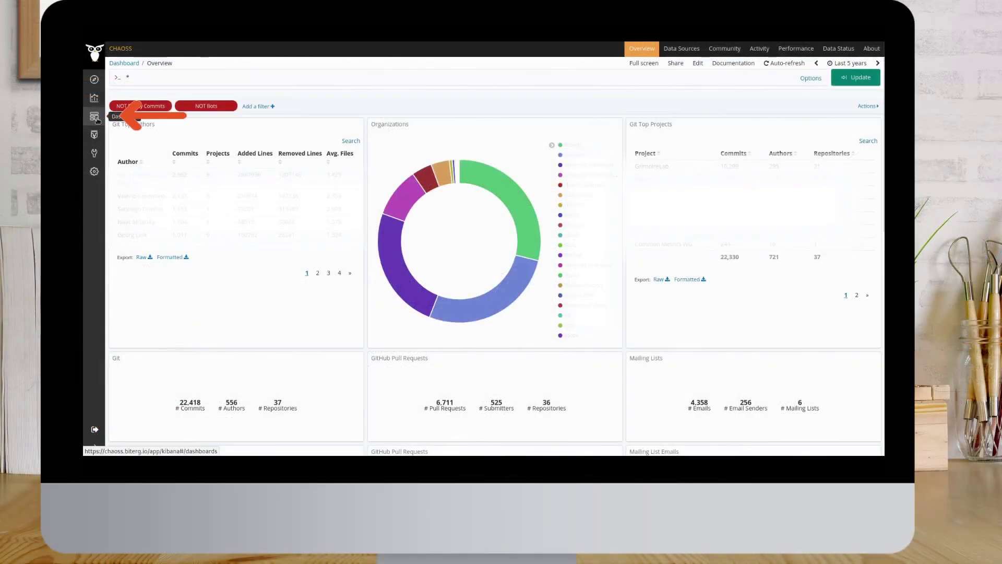
Open the Dashboards list from the left sidebar.
{"action": "left_click", "coordinate": [95, 118]}
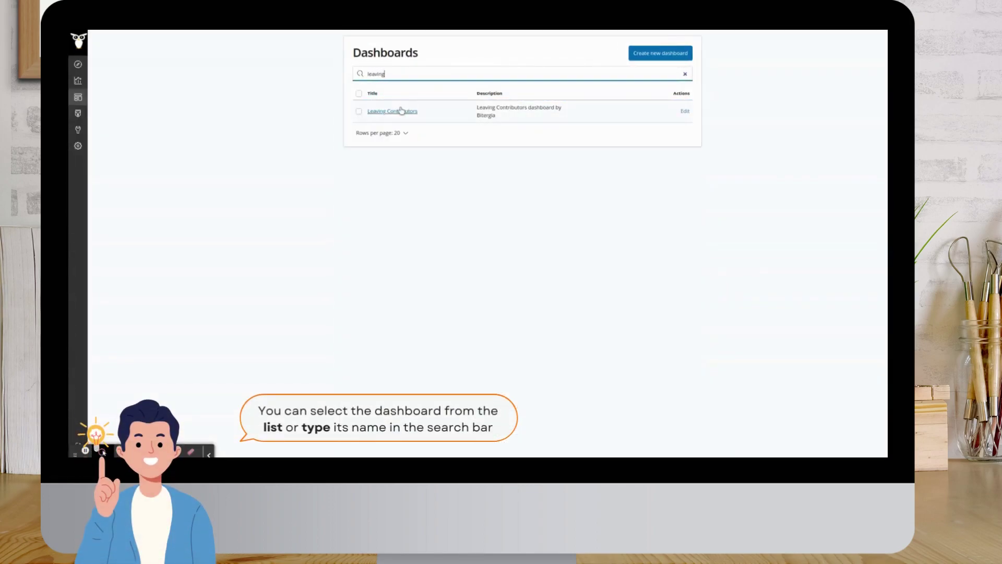
Open the Leaving Contributors dashboard, filtered to the git data source.
{"action": "left_click", "coordinate": [392, 110]}
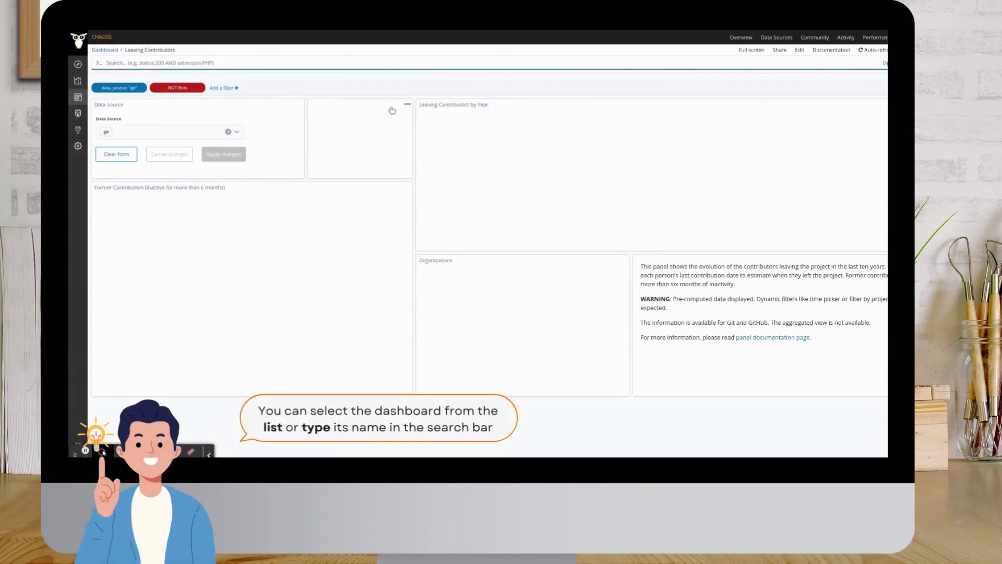